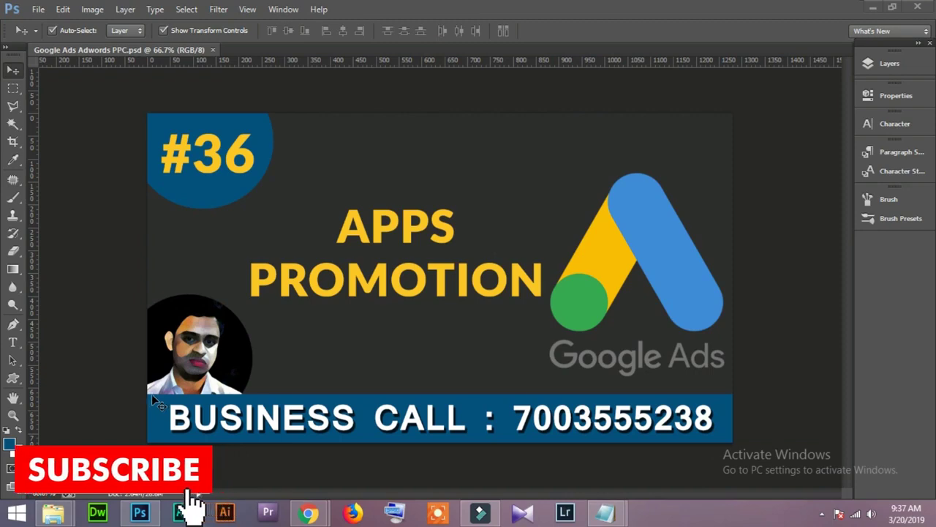
- Read the tutorial title in the Title file in Notepad, then minimize the file's window
mouse_move(606, 512)
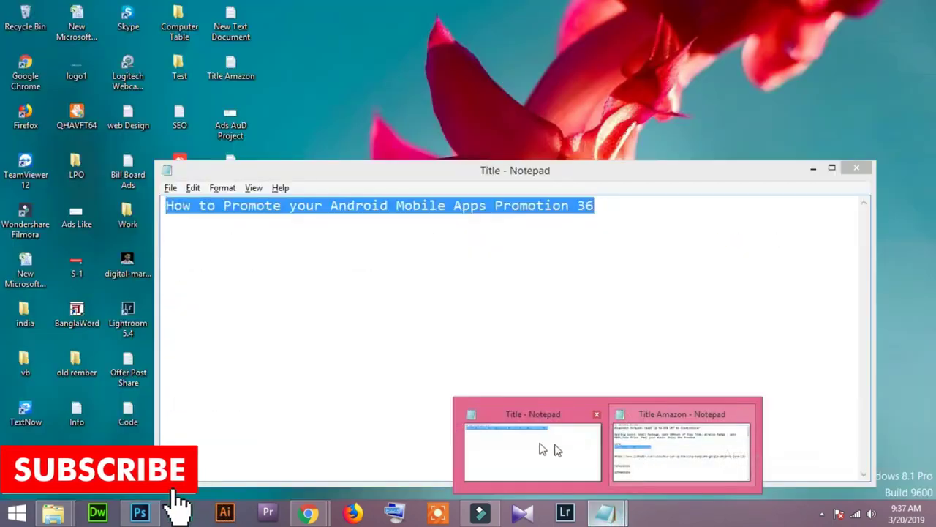
left_click(549, 468)
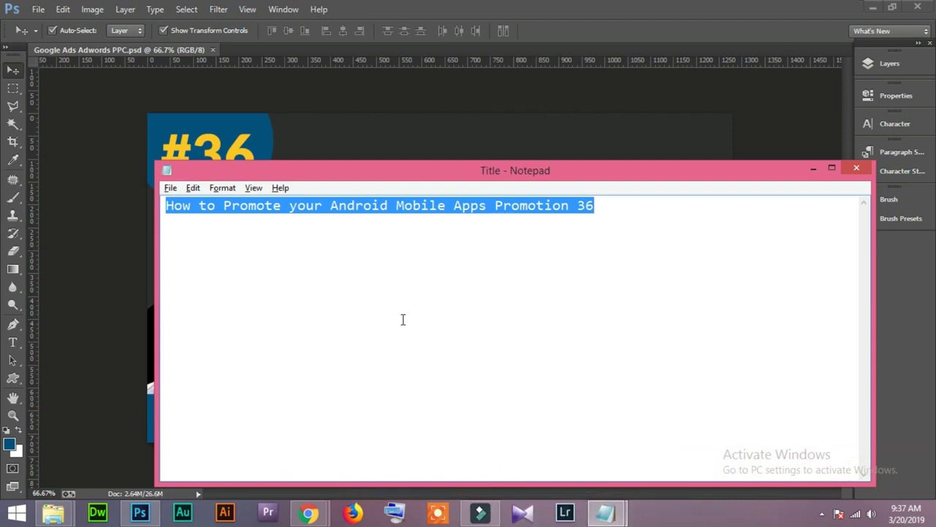
left_click(468, 281)
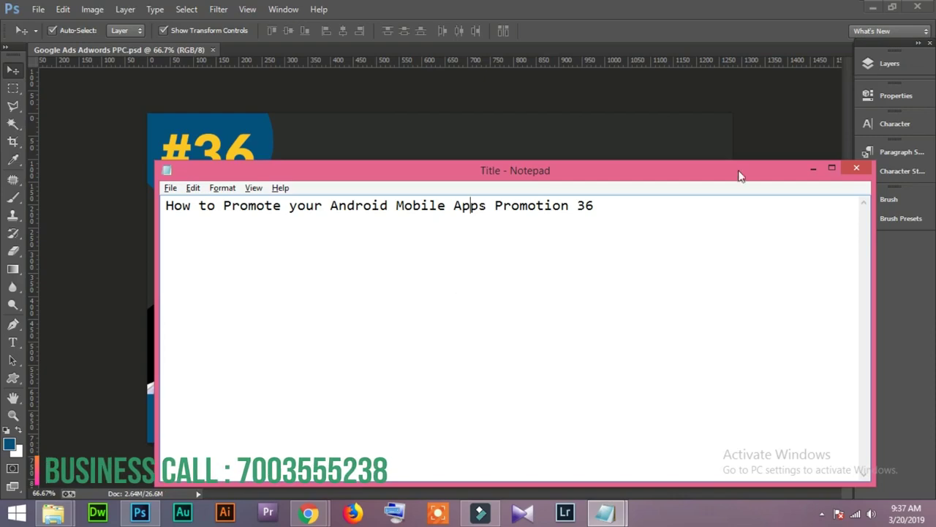
left_click(813, 169)
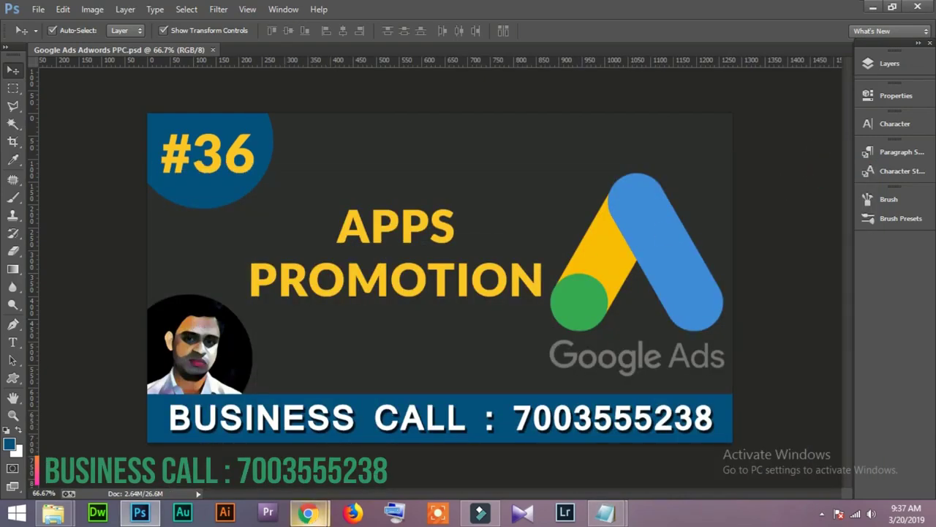
- Switch to Chrome, look over the earlier tutorials on the YouTube channel's videos page, and return to the Google Ads campaigns
mouse_move(308, 512)
left_click(386, 439)
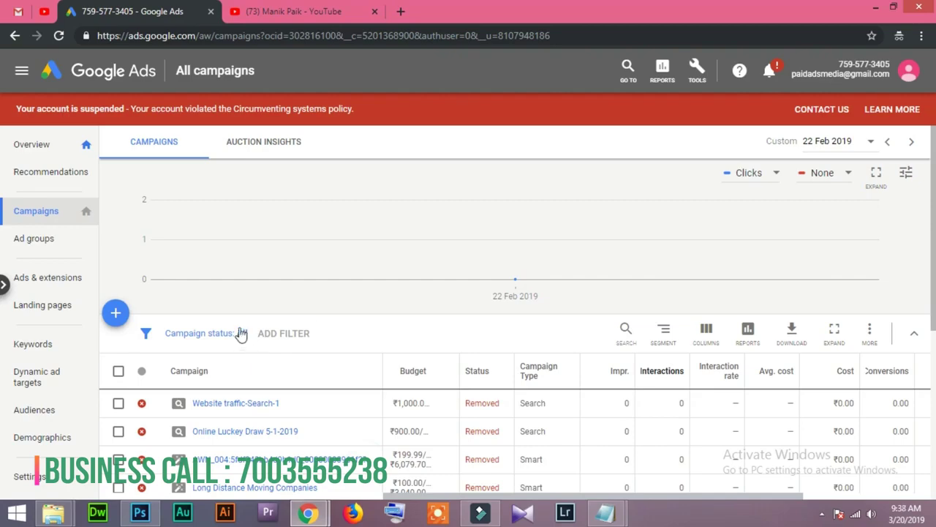
left_click(293, 10)
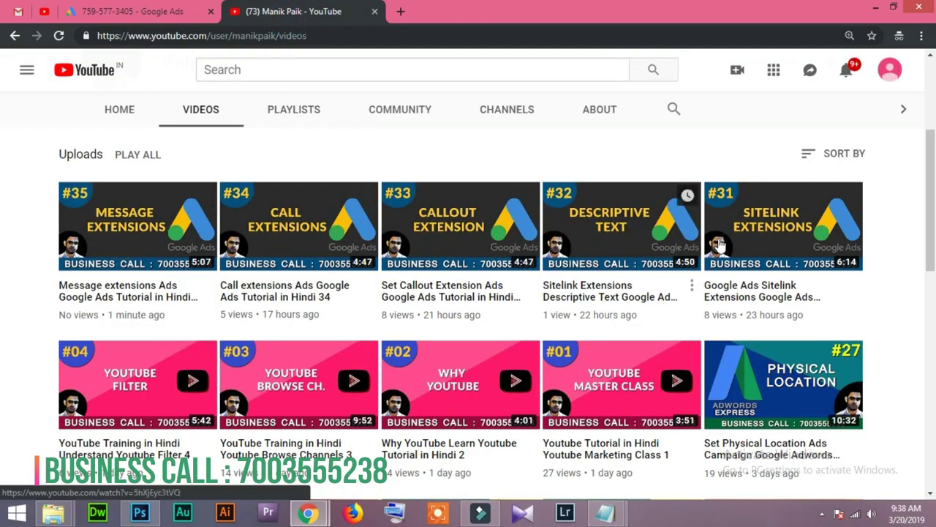
left_click(157, 12)
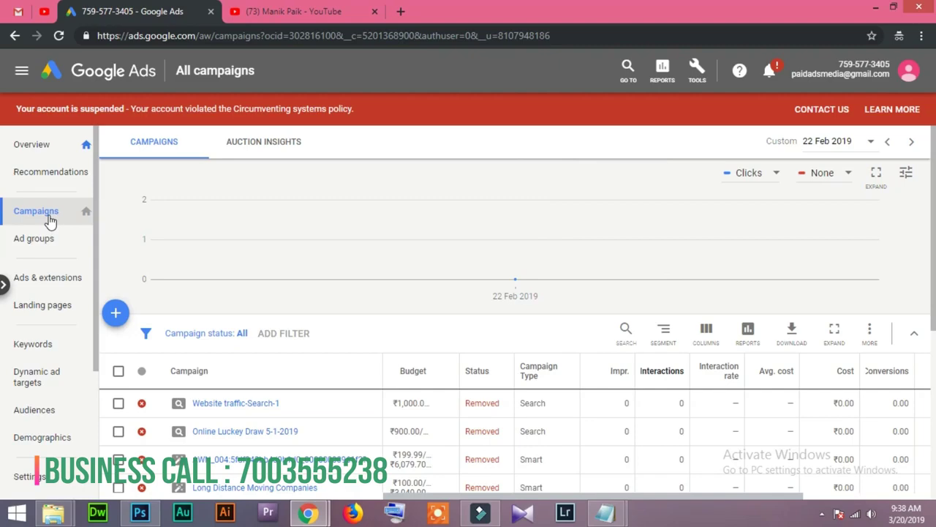
- Start a new campaign without a goal's guidance and choose Search as the campaign type
left_click(115, 313)
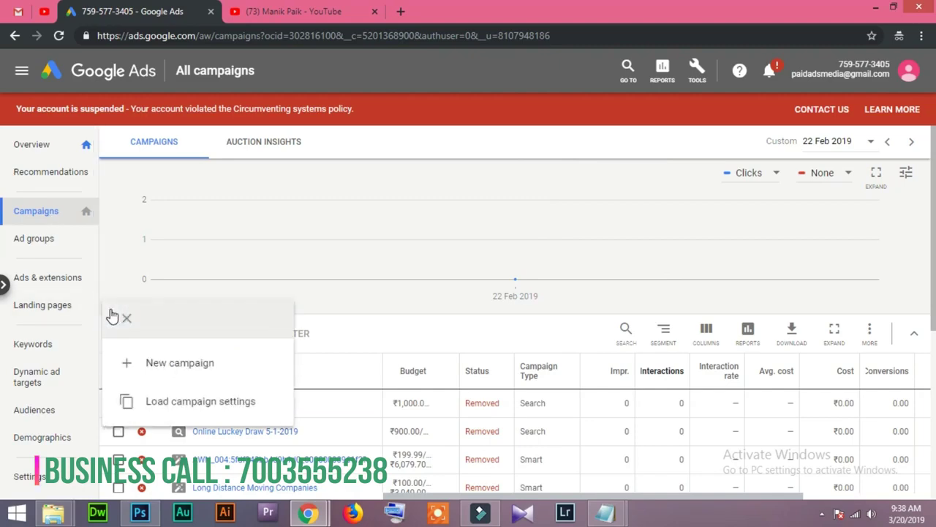
left_click(175, 363)
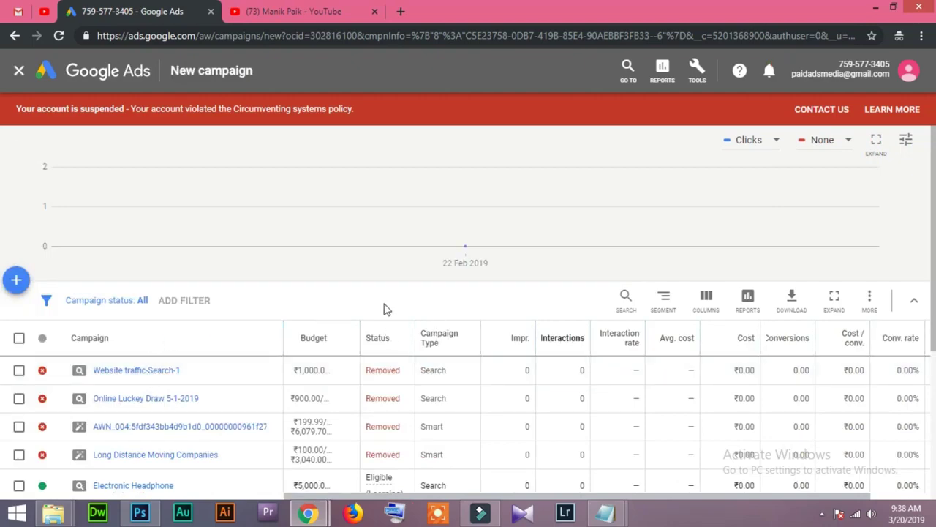
scroll(386, 309, "down", 3)
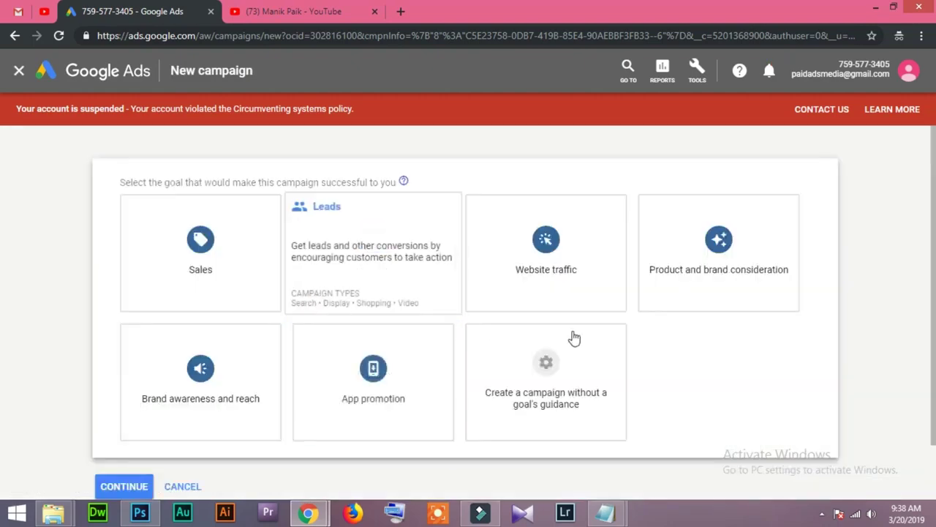
scroll(761, 340, "down", 1)
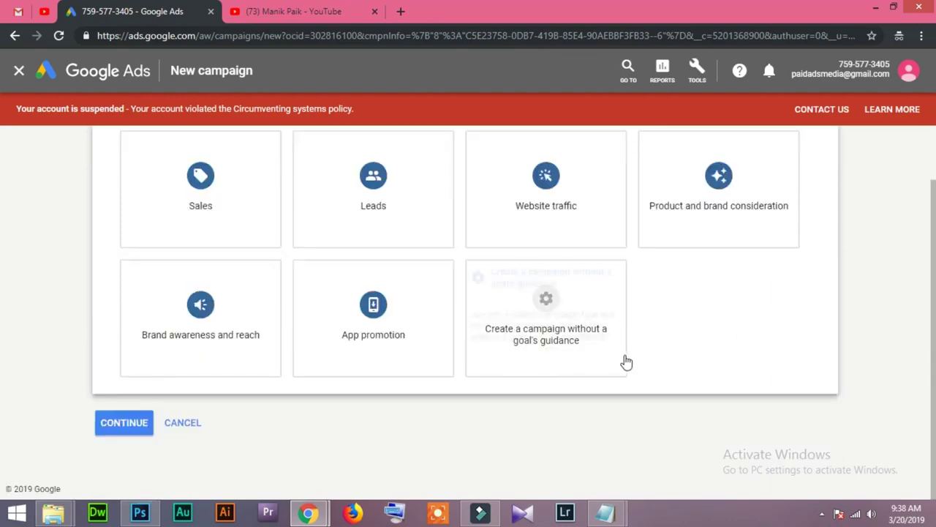
mouse_move(589, 361)
left_click(551, 307)
mouse_move(200, 278)
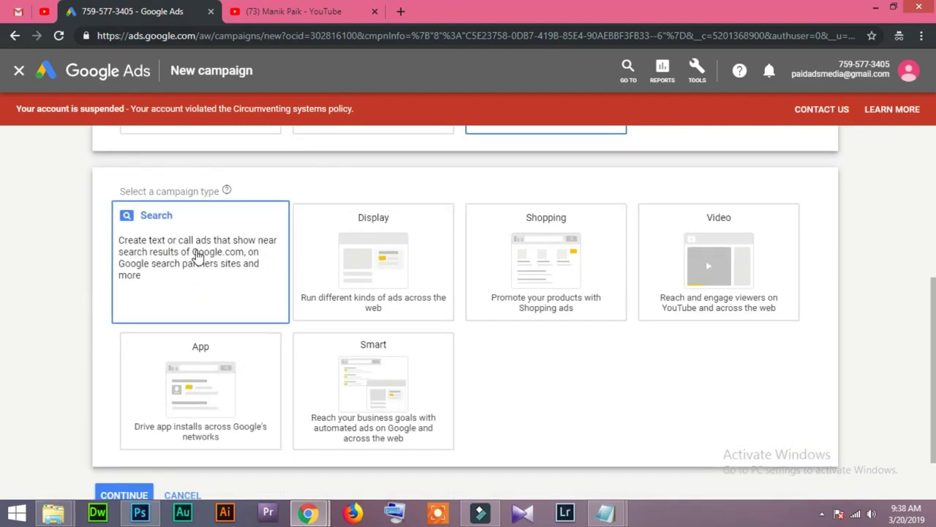
left_click(198, 254)
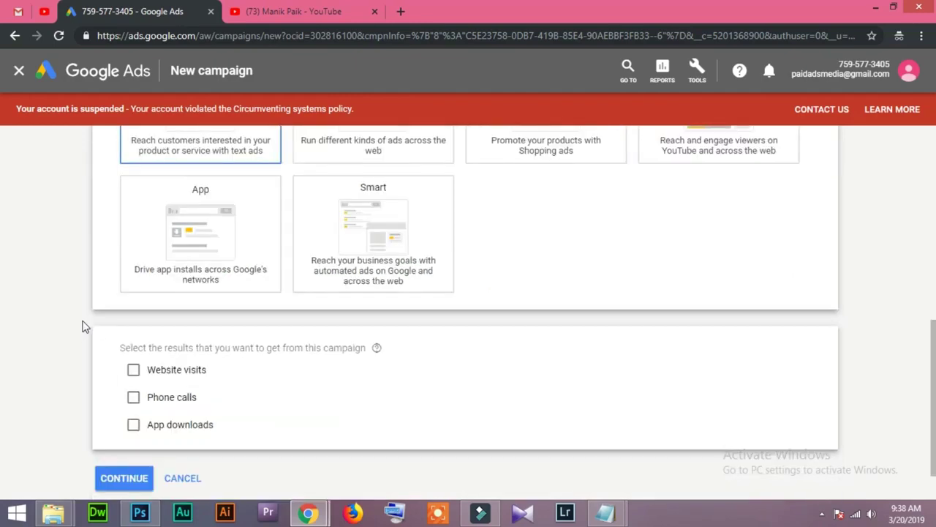
left_click(133, 314)
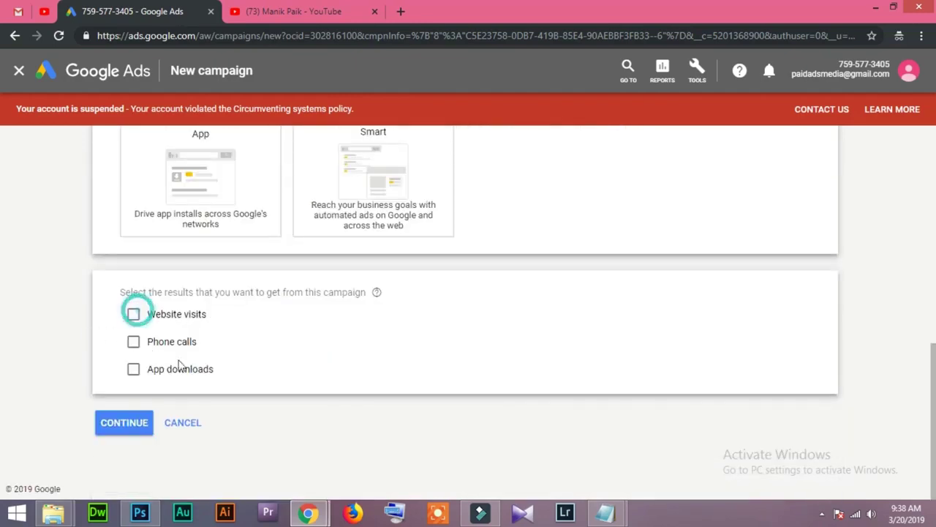
left_click(202, 343)
type("https://amzn.to/2XxRyuZ")
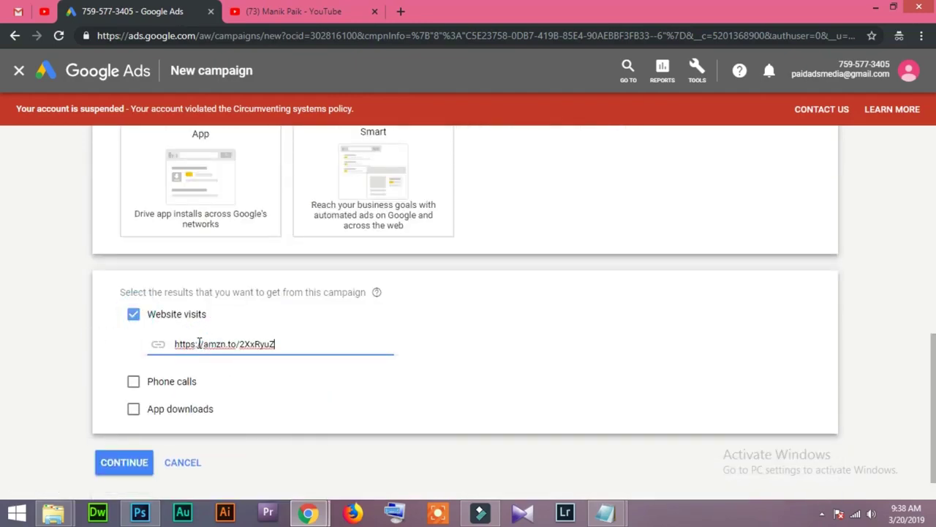
left_click(130, 468)
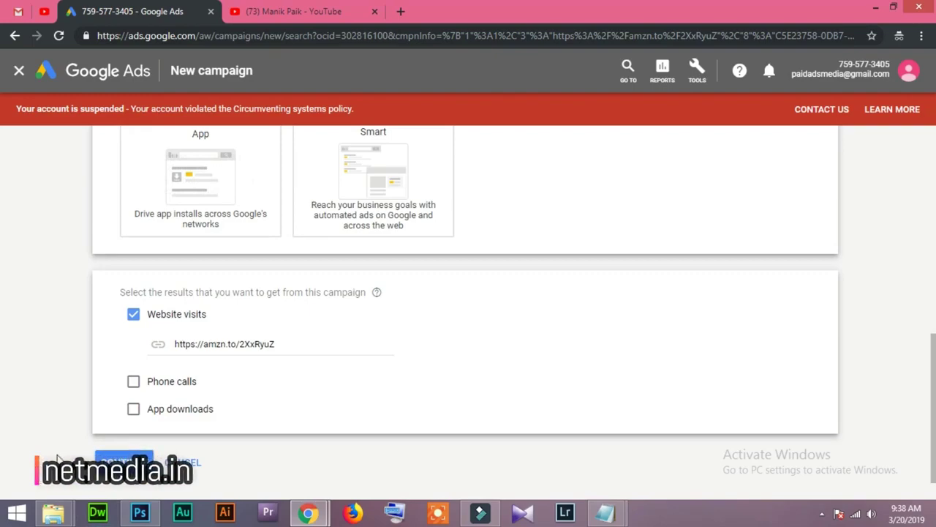
scroll(57, 457, "up", 5)
scroll(57, 457, "down", 5)
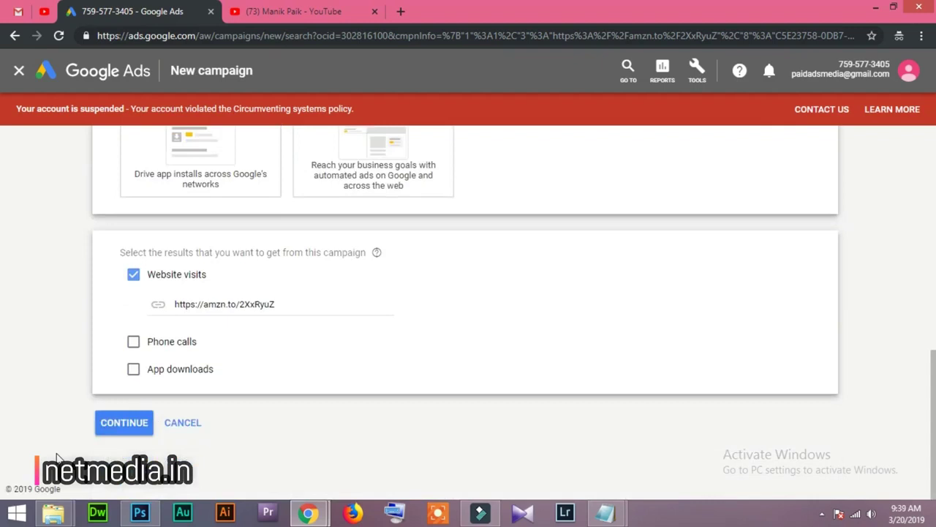
key("Return")
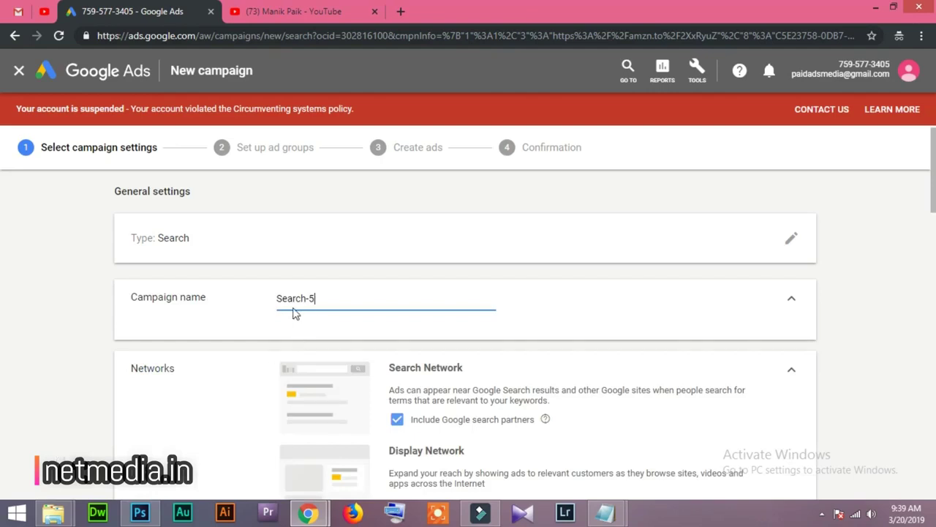
- Replace the default campaign name with "Android Mobile Apps Promotion", copied from the Title file in Notepad
left_click_drag(328, 298, 256, 303)
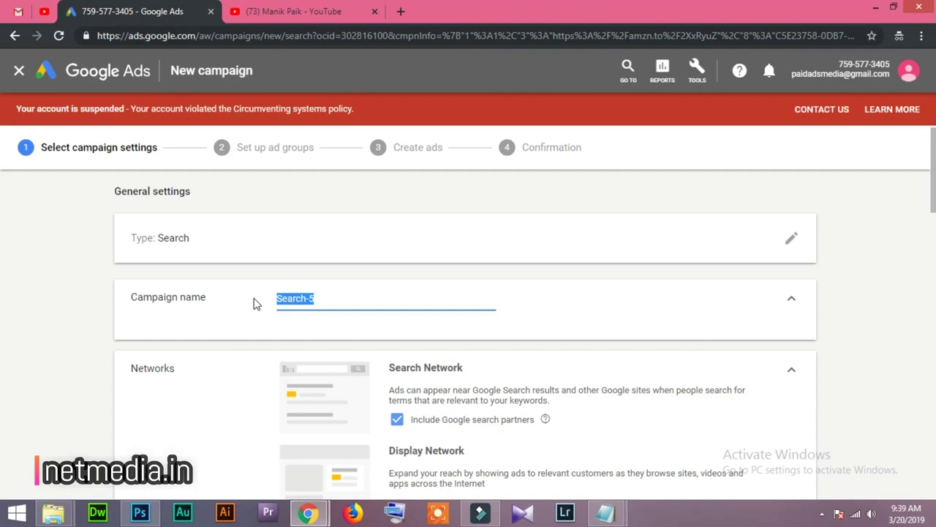
type("M")
key("BackSpace")
mouse_move(604, 512)
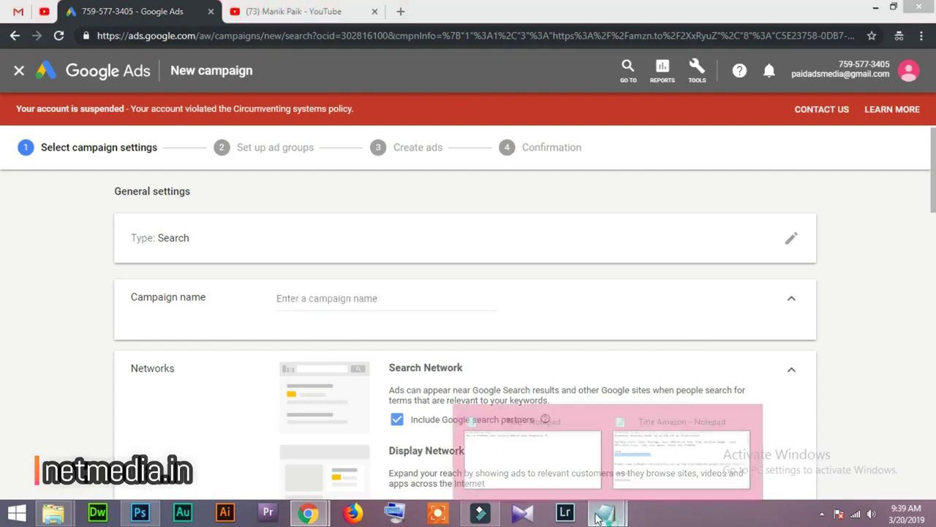
left_click(565, 450)
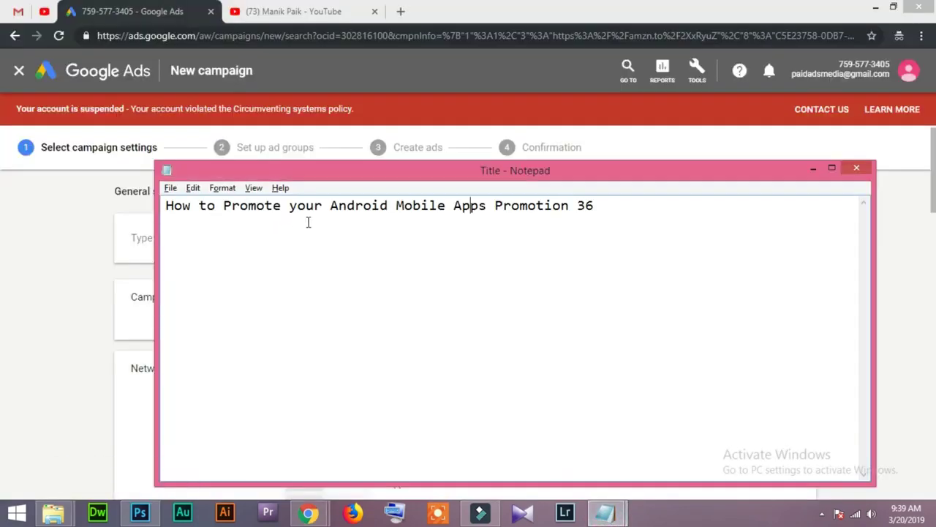
left_click_drag(330, 204, 570, 206)
key("ctrl+c")
left_click(148, 323)
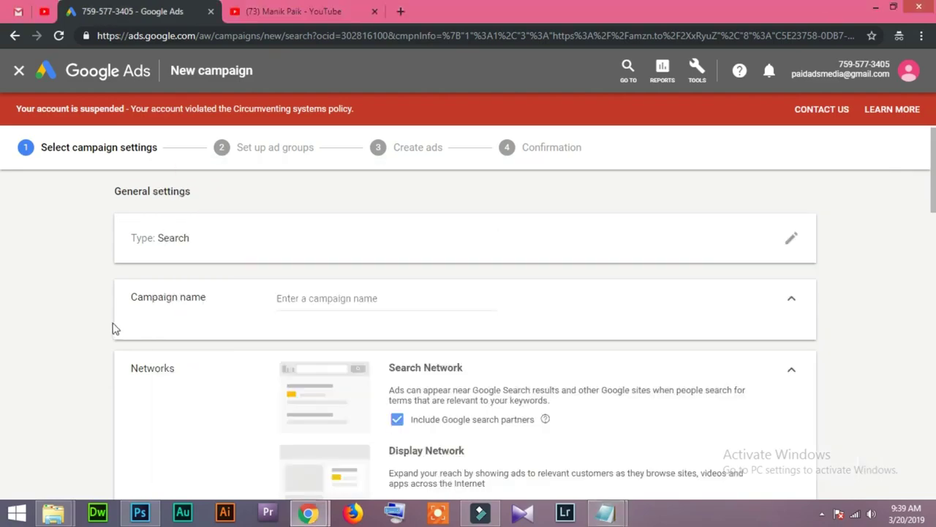
left_click(301, 293)
key("ctrl+v")
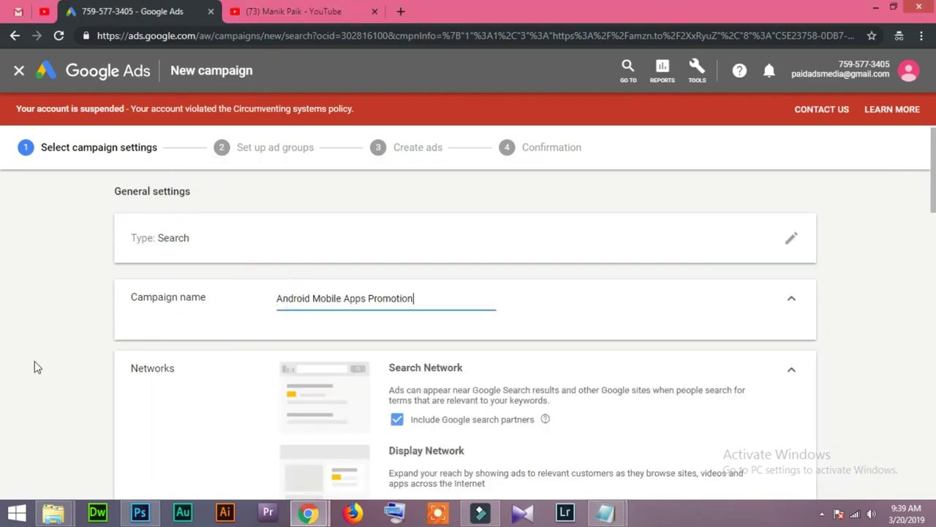
- Exclude Google search partners and the Google Display Network from the campaign's networks
scroll(34, 365, "down", 1)
left_click(397, 350)
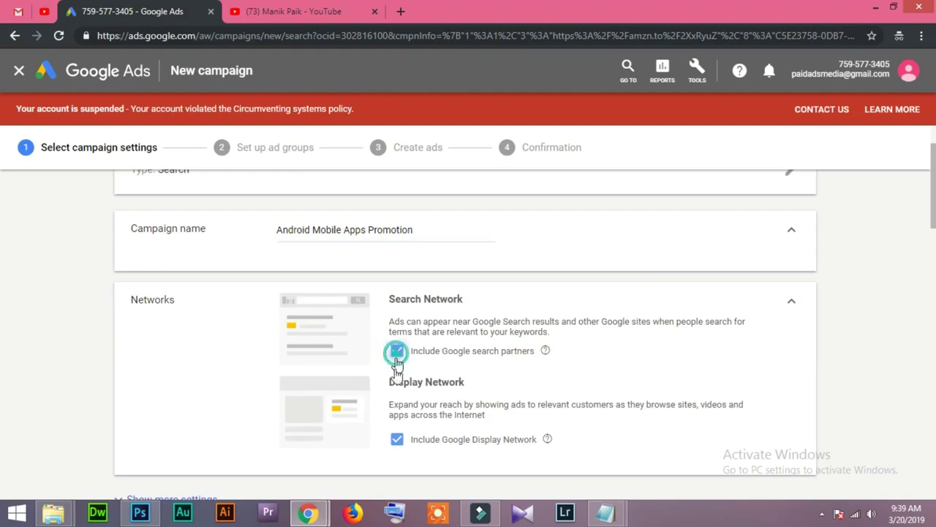
left_click(396, 449)
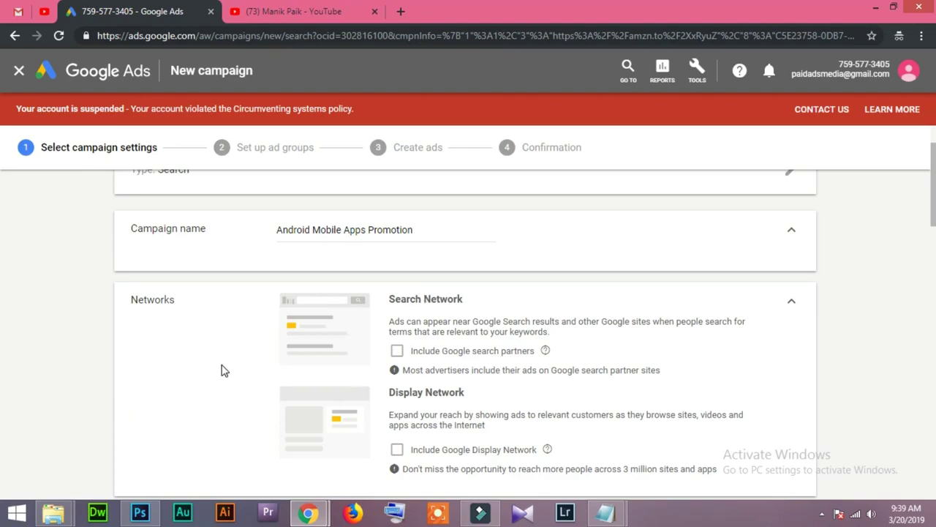
- Search for Mumbai as another location and target the city of Mumbai, Maharashtra, India
scroll(376, 383, "down", 3)
scroll(344, 393, "down", 2)
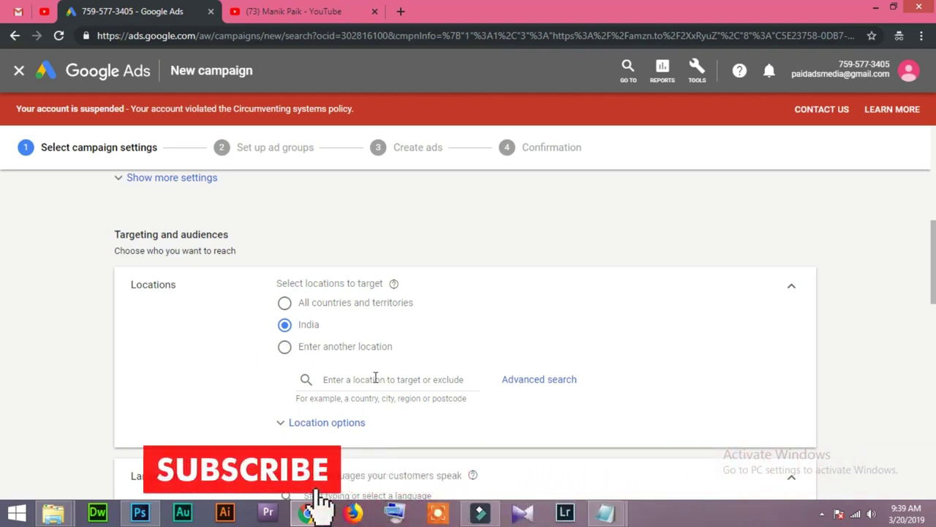
left_click(367, 379)
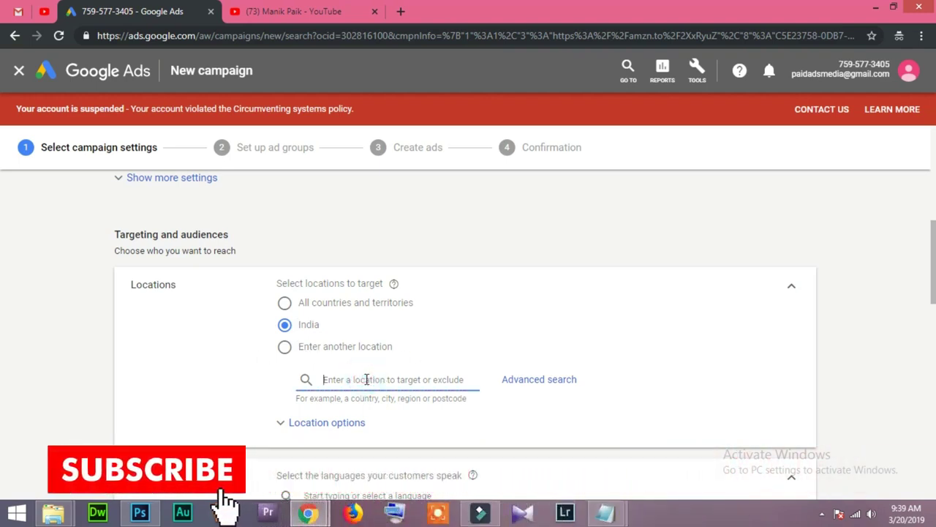
type("M")
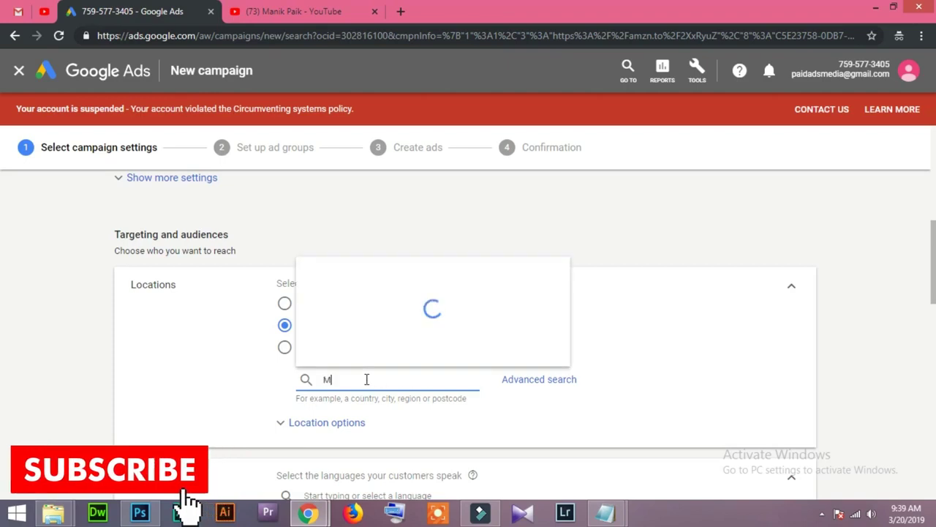
type("u")
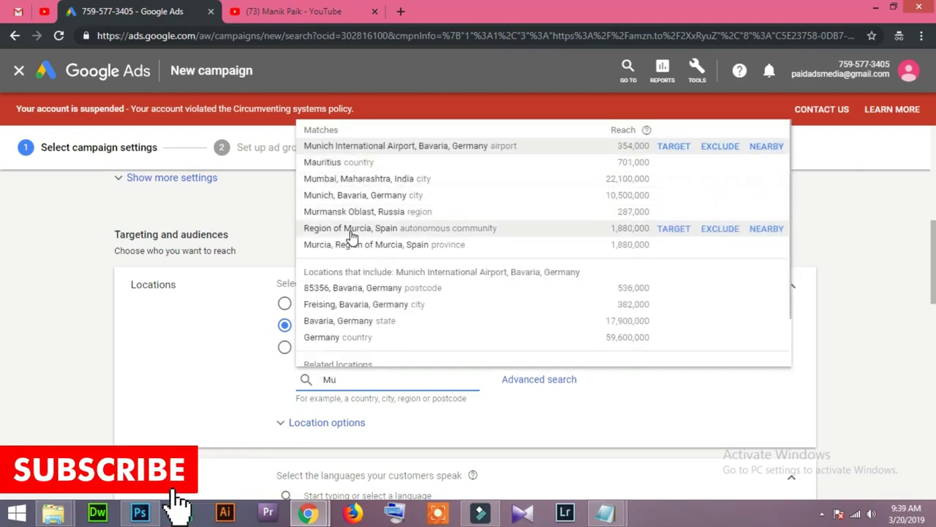
type("m")
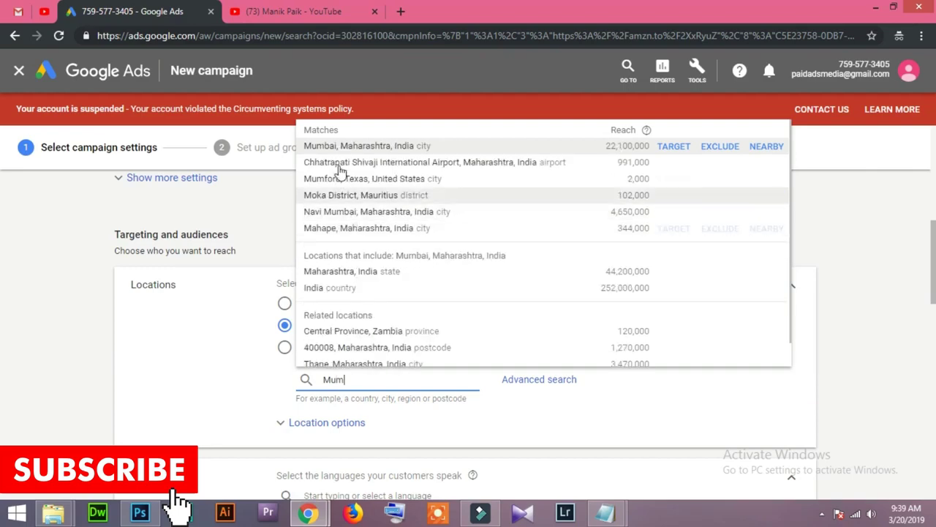
left_click(674, 146)
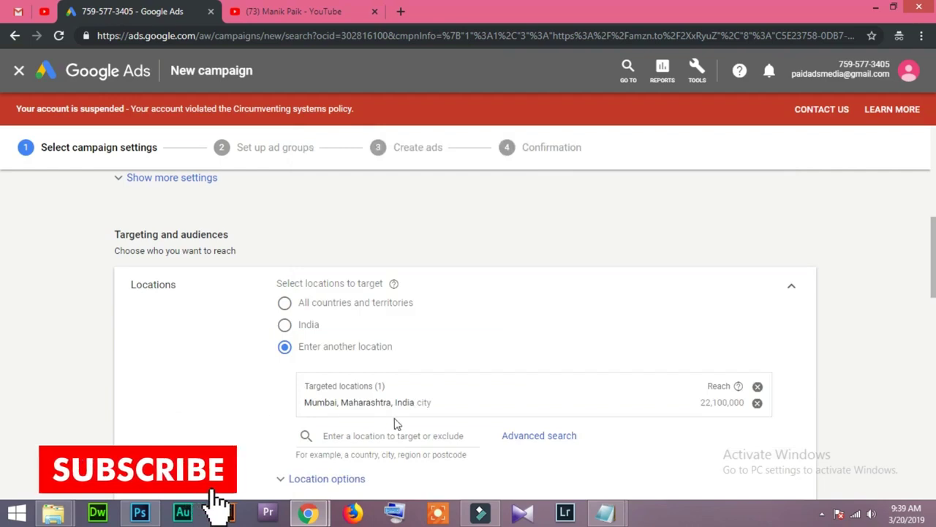
- Set the campaign's average daily budget to ₹1000
scroll(246, 418, "down", 4)
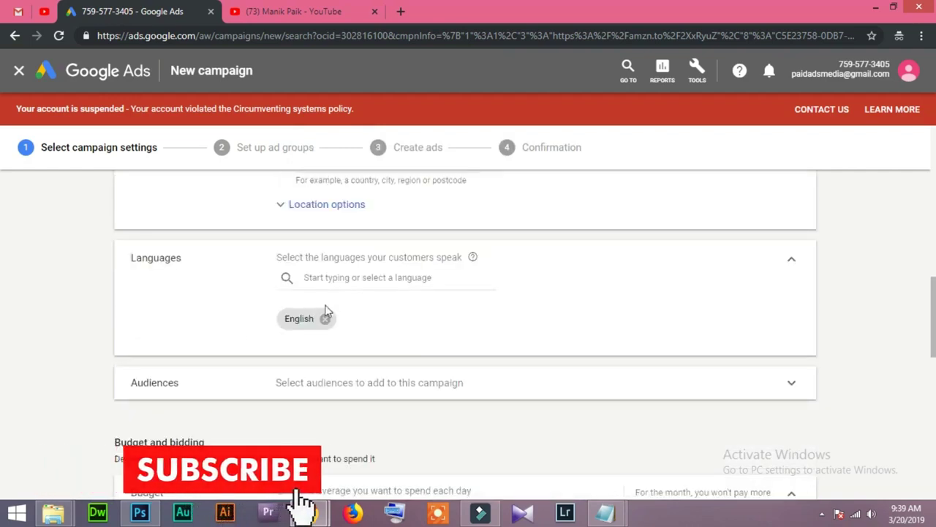
scroll(248, 339, "down", 2)
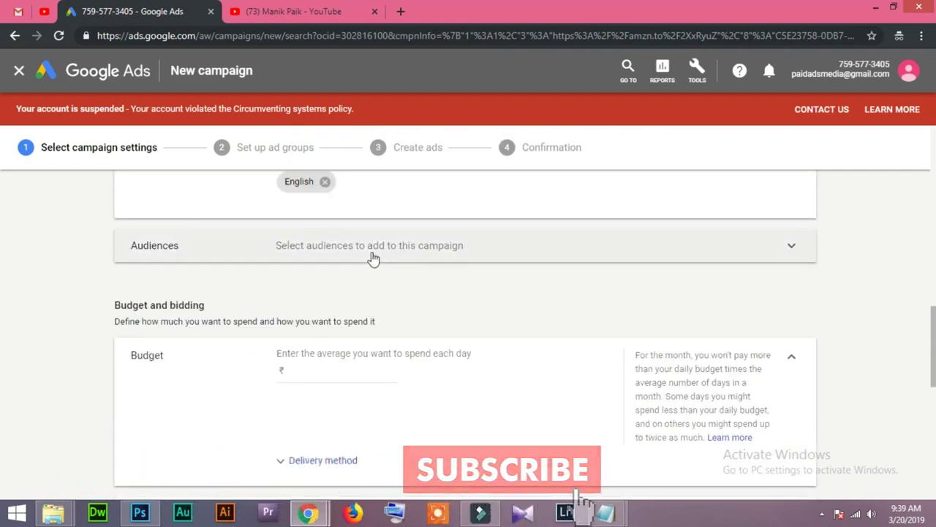
left_click(319, 370)
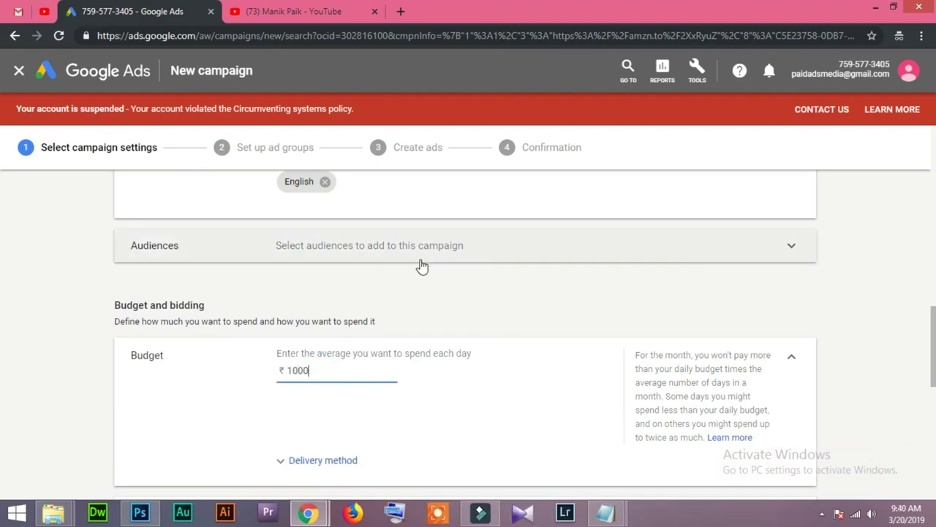
scroll(13, 401, "down", 1)
left_click(15, 397)
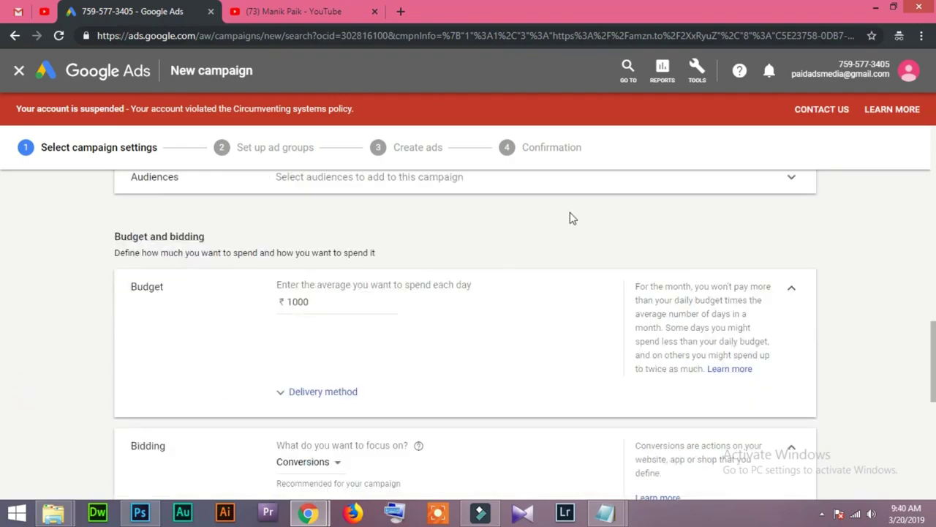
- Set the bidding focus to Clicks with a maximum CPC bid limit of ₹50.00
scroll(170, 422, "down", 2)
scroll(170, 407, "down", 1)
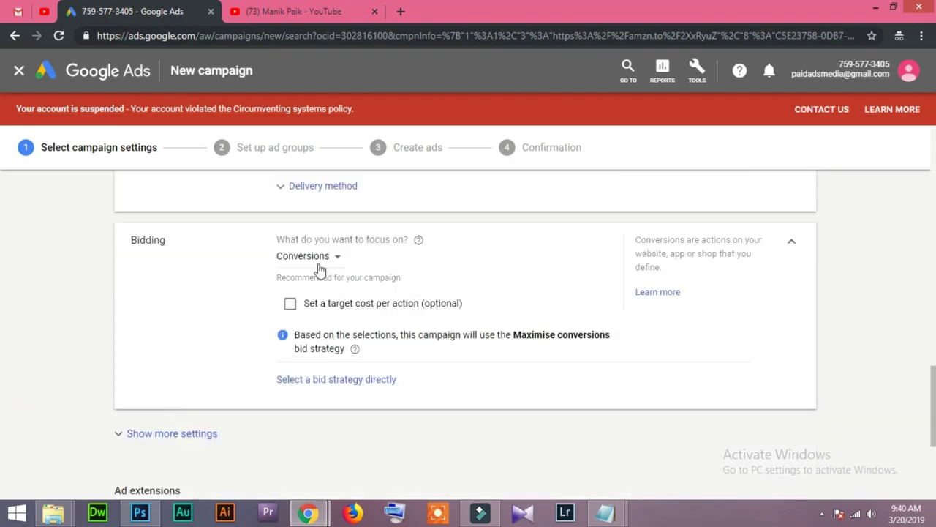
left_click(319, 255)
left_click(301, 371)
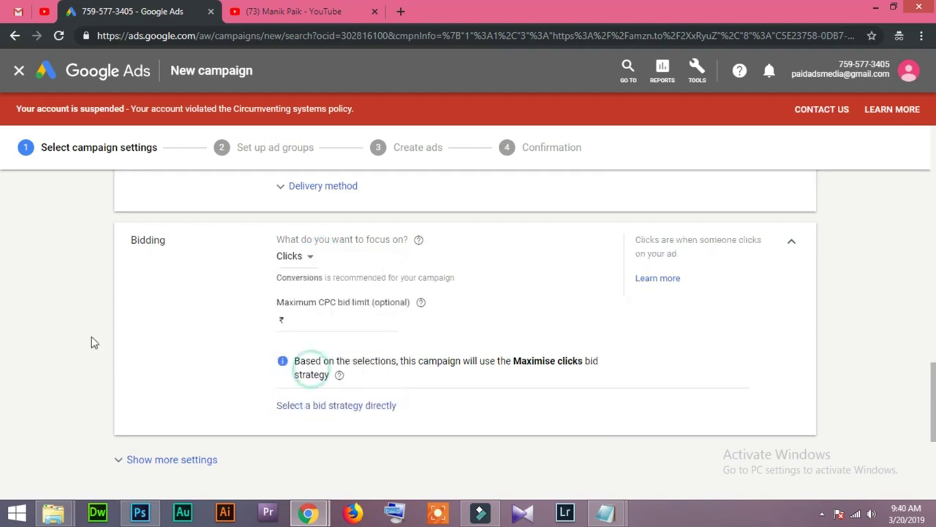
left_click(314, 320)
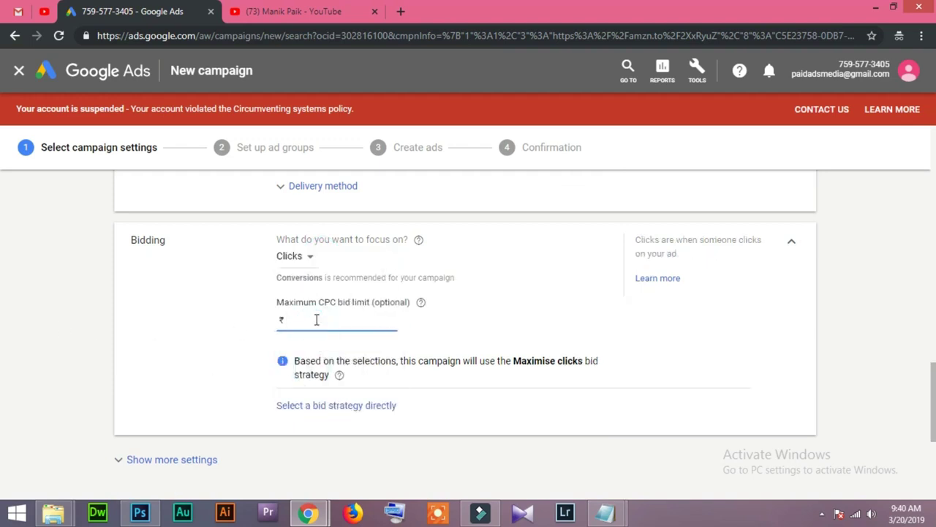
left_click(47, 293)
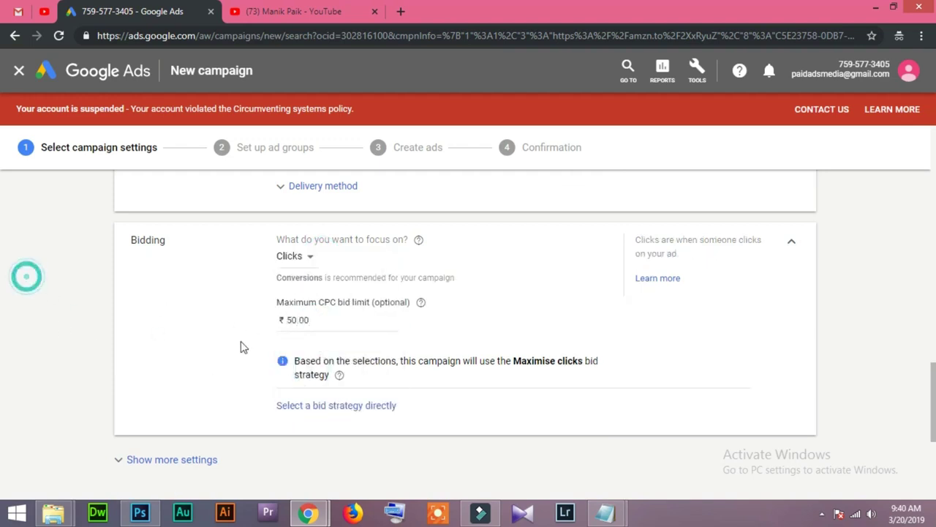
- Add app extensions to the campaign's ad extensions and start creating a new app extension
scroll(155, 330, "down", 4)
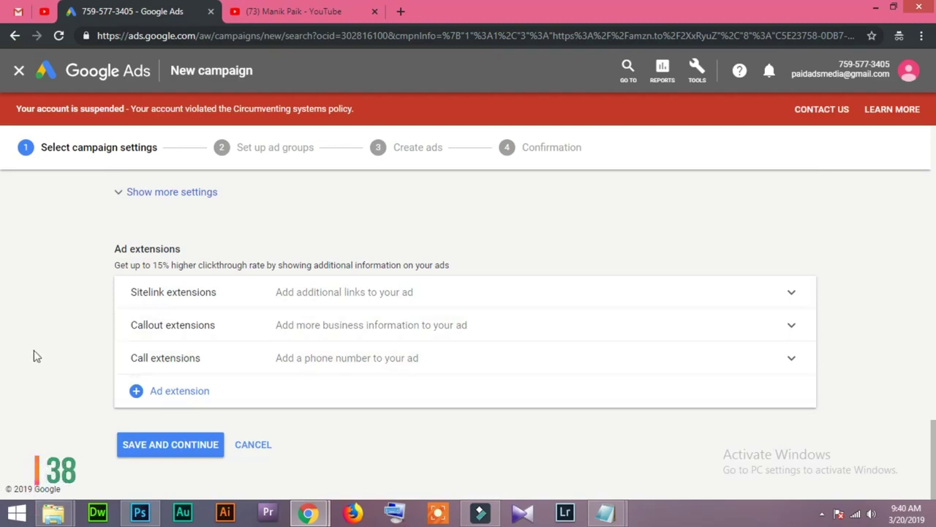
scroll(37, 356, "up", 1)
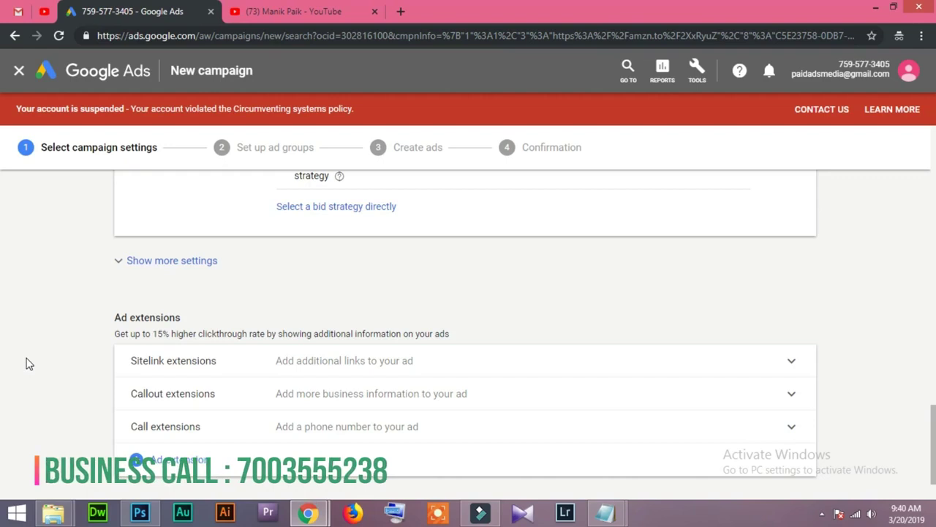
left_click(168, 461)
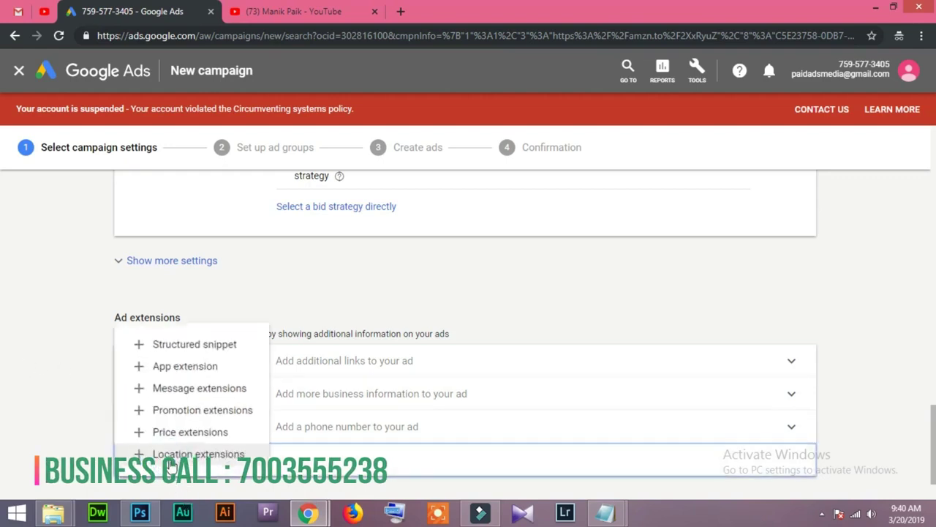
left_click(175, 373)
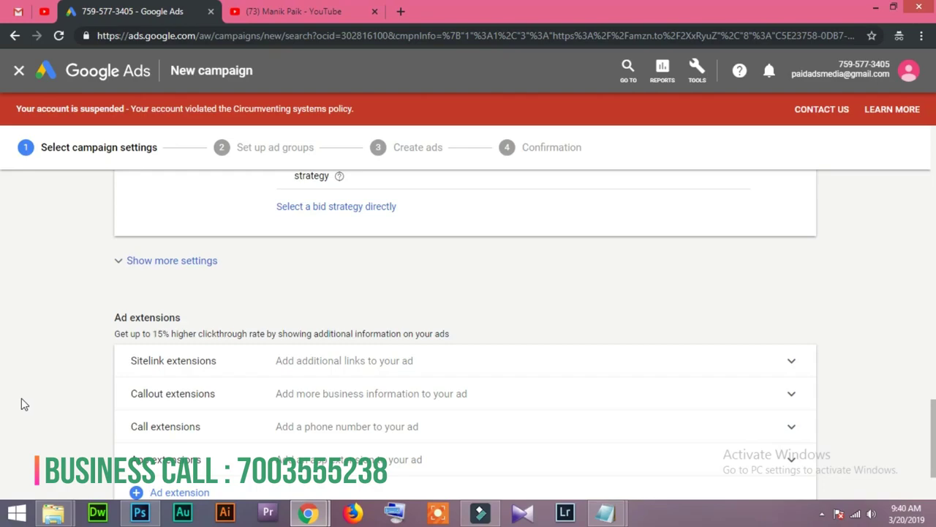
scroll(21, 398, "down", 1)
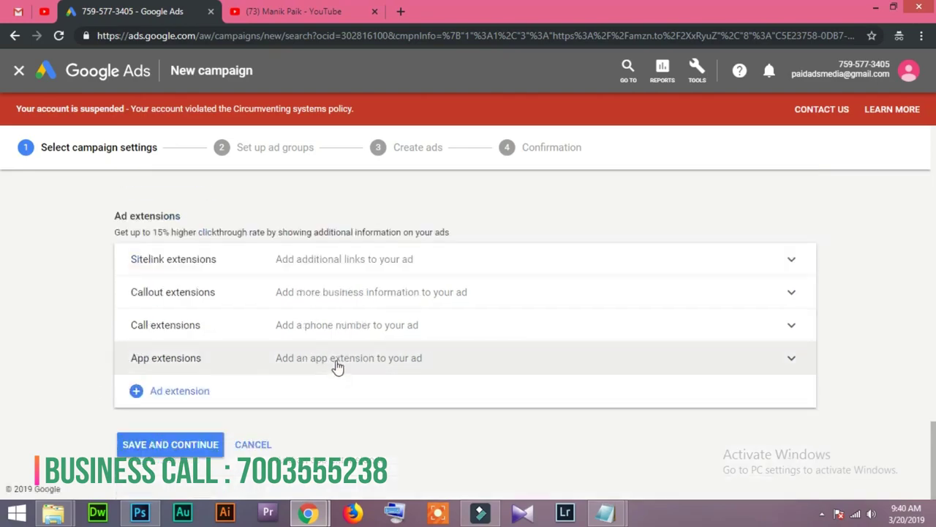
left_click(337, 367)
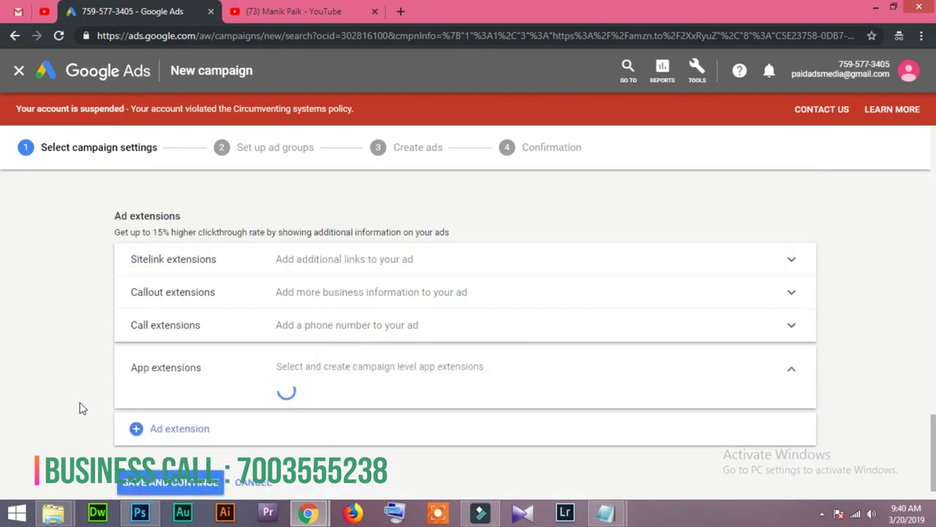
scroll(409, 403, "down", 3)
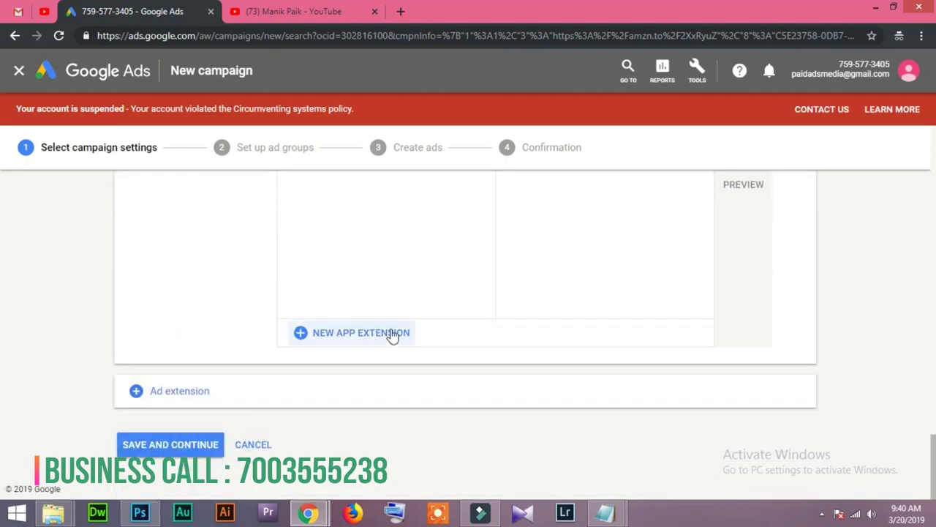
left_click(370, 335)
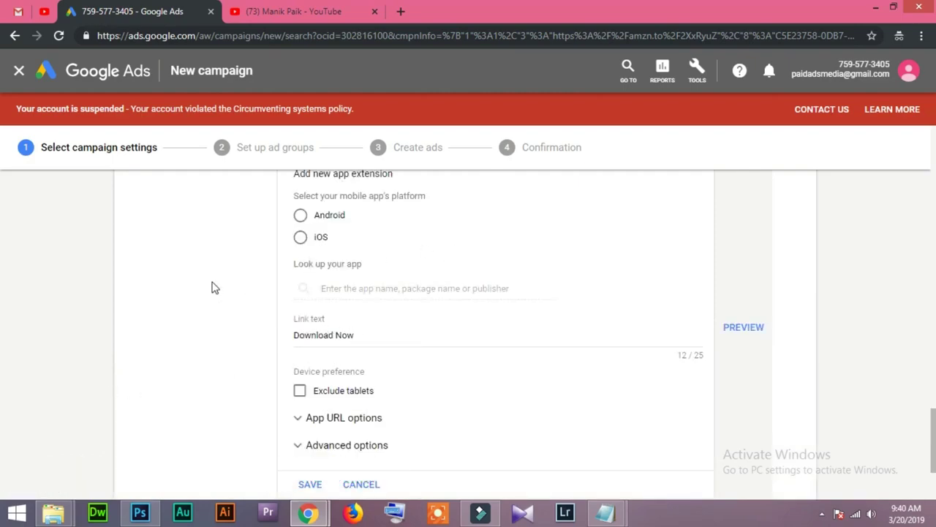
- Choose Android as the mobile app's platform and open the app lookup
scroll(213, 287, "up", 1)
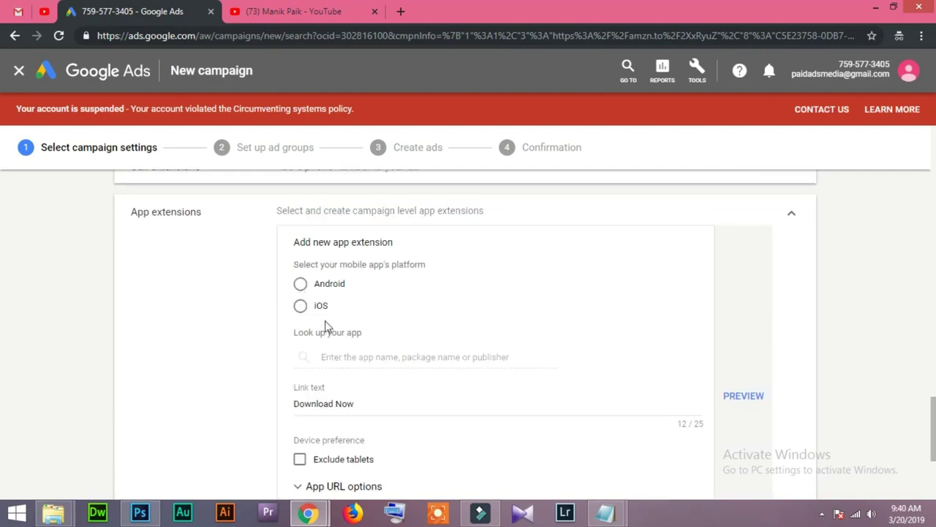
left_click(300, 286)
left_click(367, 357)
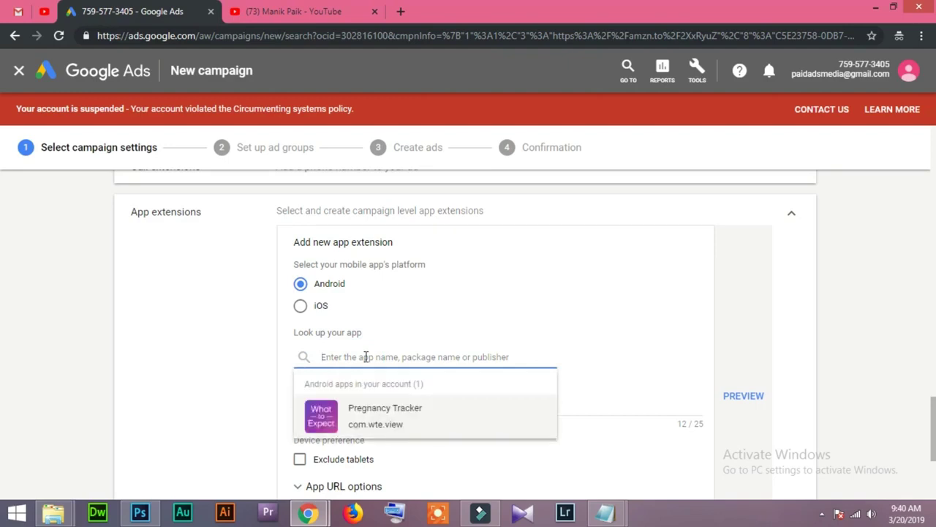
- Try to find the app by searching for "amazo" and "amaz"
type("amazo")
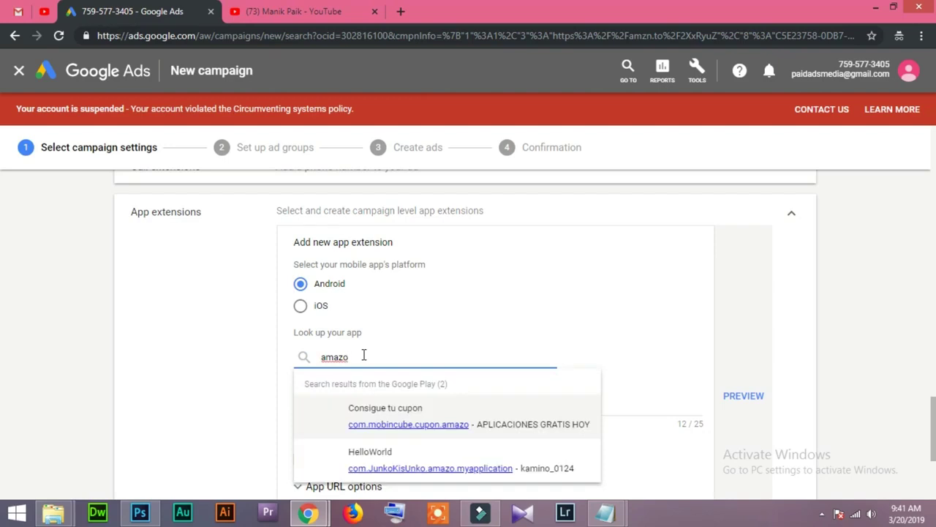
key("BackSpace")
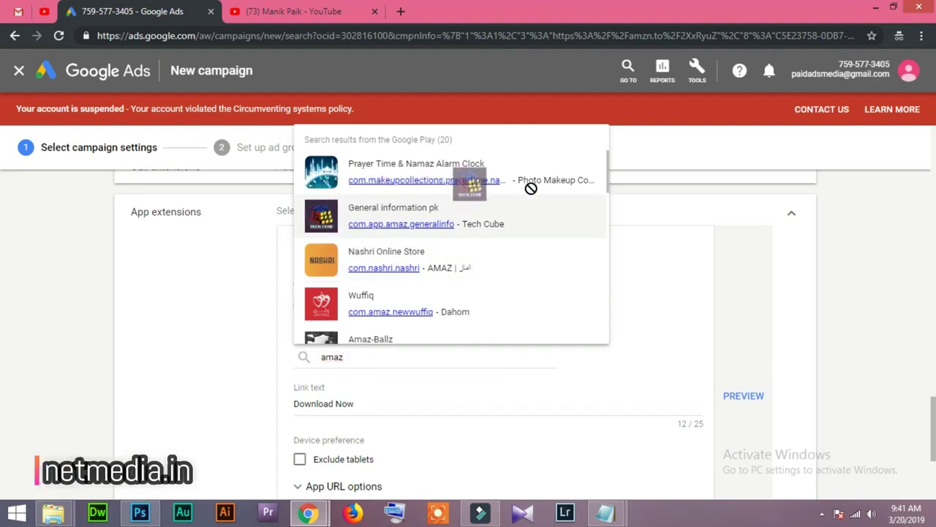
scroll(395, 341, "down", 1)
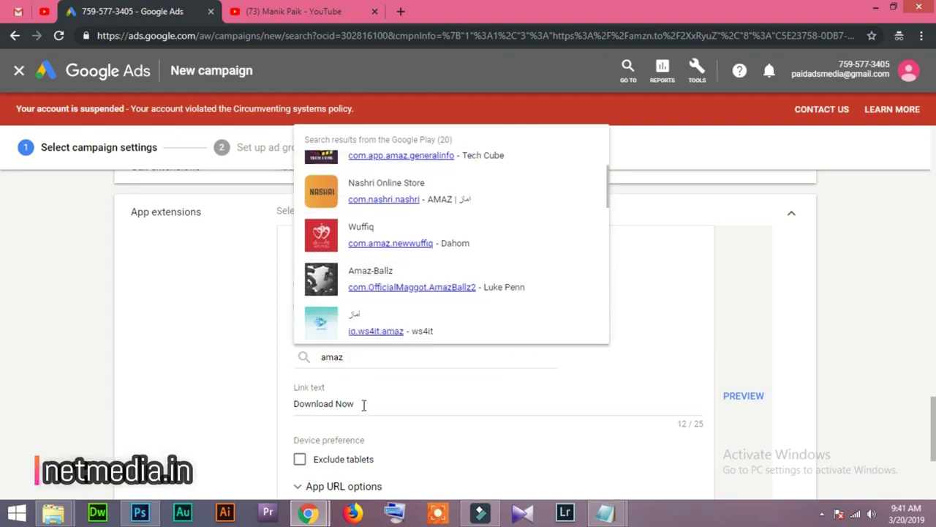
- Look up "game" instead and select Garena Liên Quân Mobile as the extension's app
left_click_drag(359, 359, 313, 352)
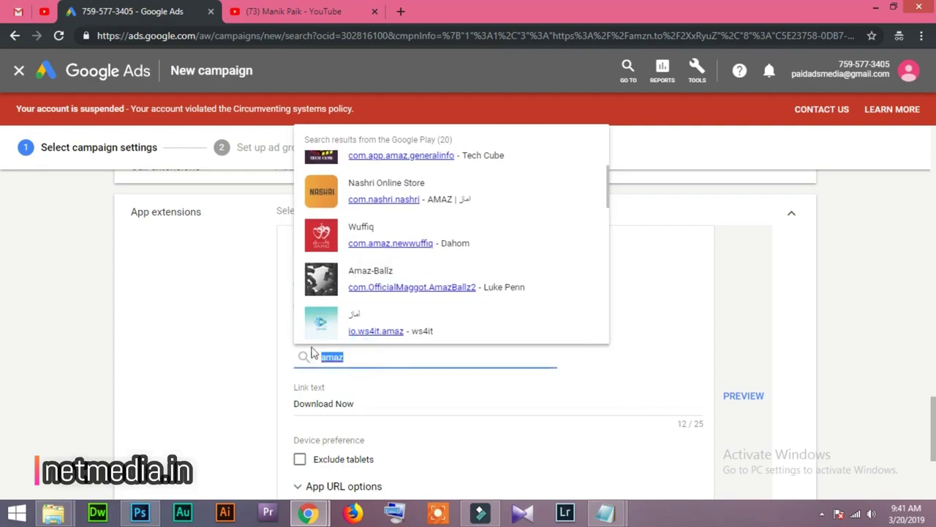
type("game")
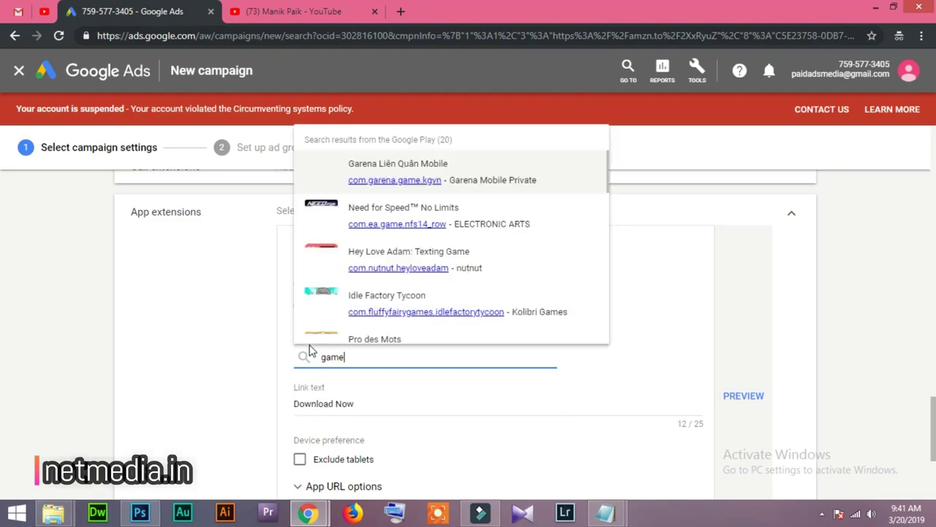
left_click(398, 171)
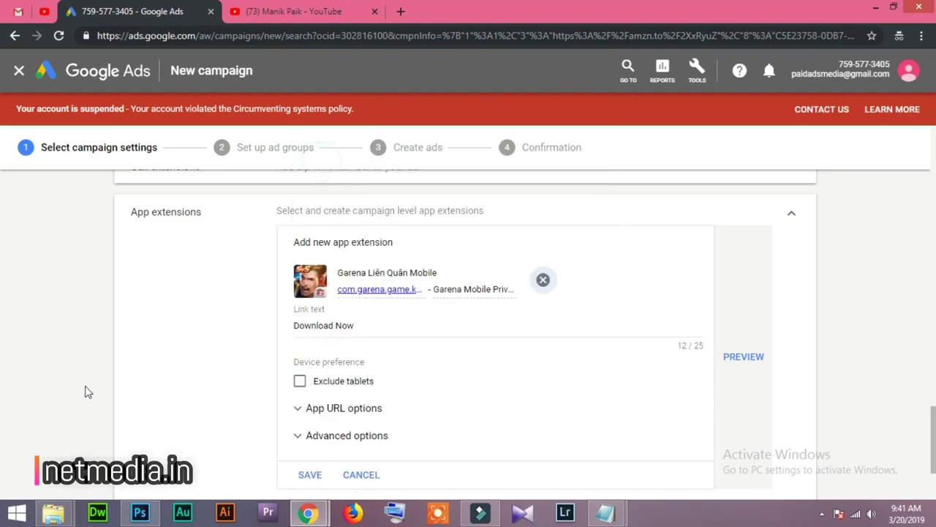
mouse_move(388, 289)
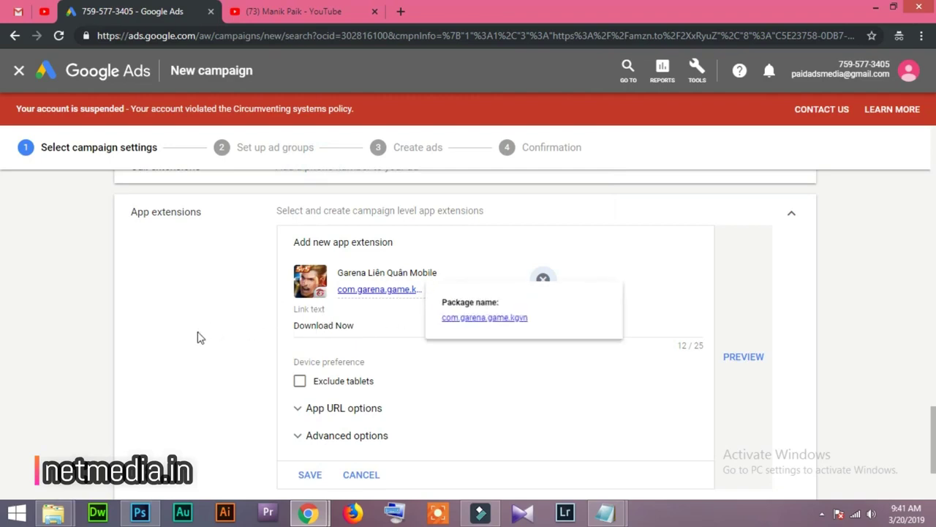
- Change the app extension's link text to "Free Download Now"
left_click(396, 327)
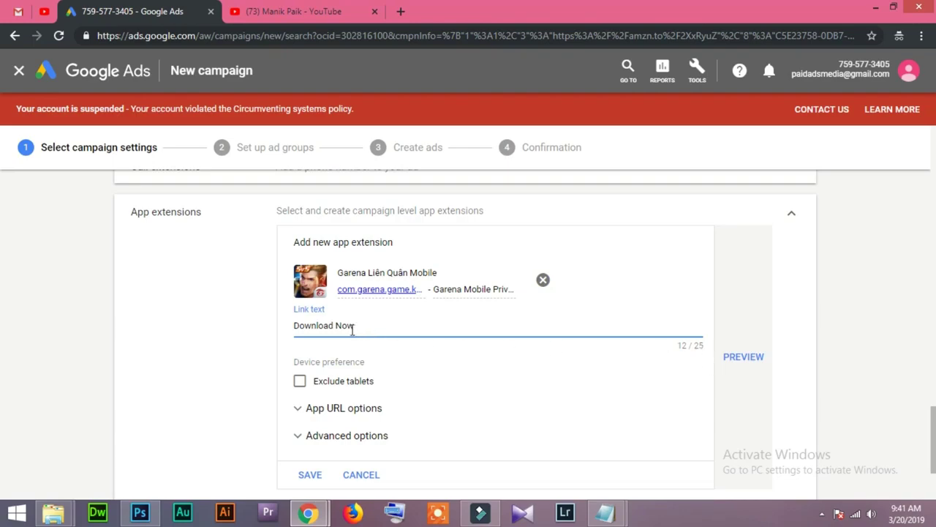
left_click(295, 325)
type("Free")
left_click(414, 326)
scroll(205, 395, "down", 1)
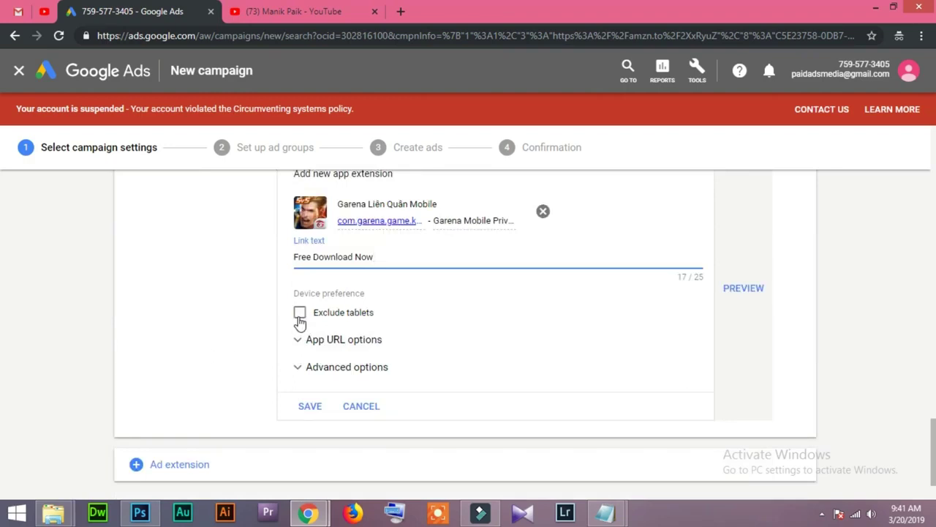
- Review the app extension's App URL options and the scheduling settings under Advanced options
left_click(296, 345)
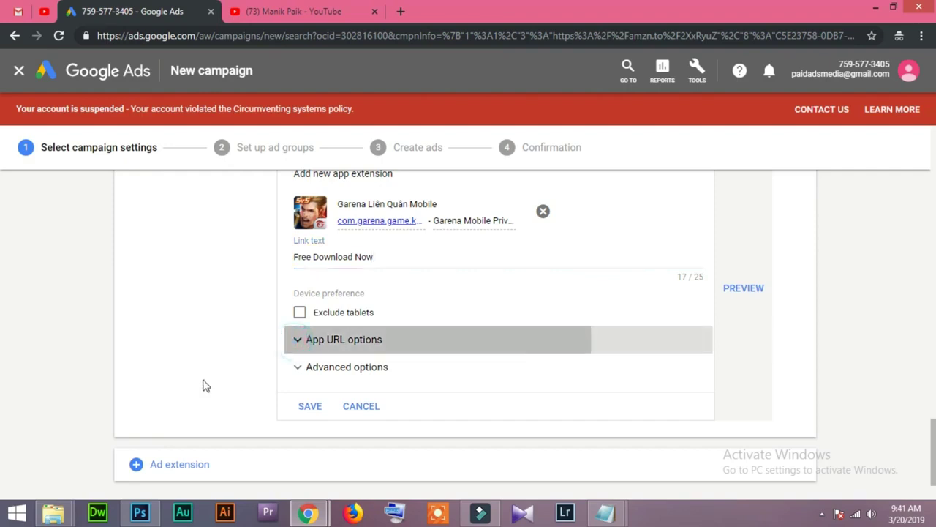
left_click(307, 345)
left_click(303, 372)
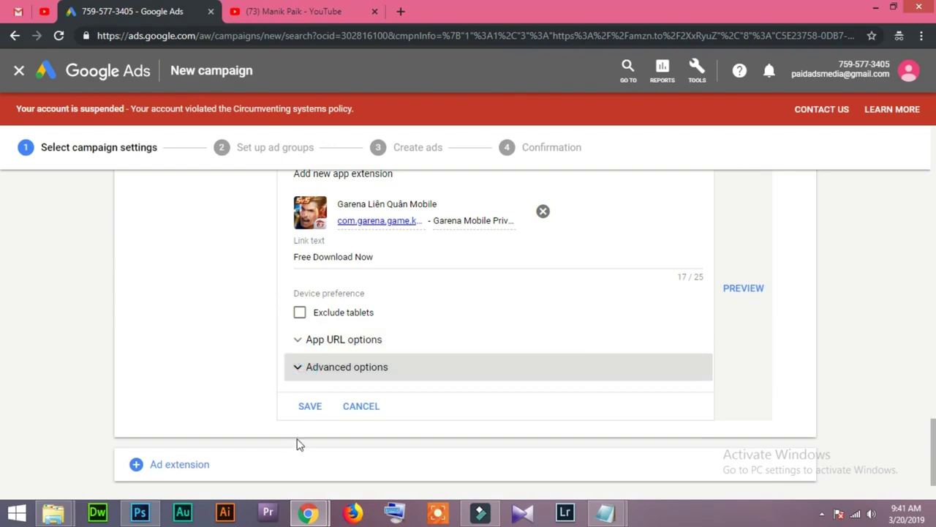
scroll(248, 412, "down", 1)
scroll(266, 413, "down", 2)
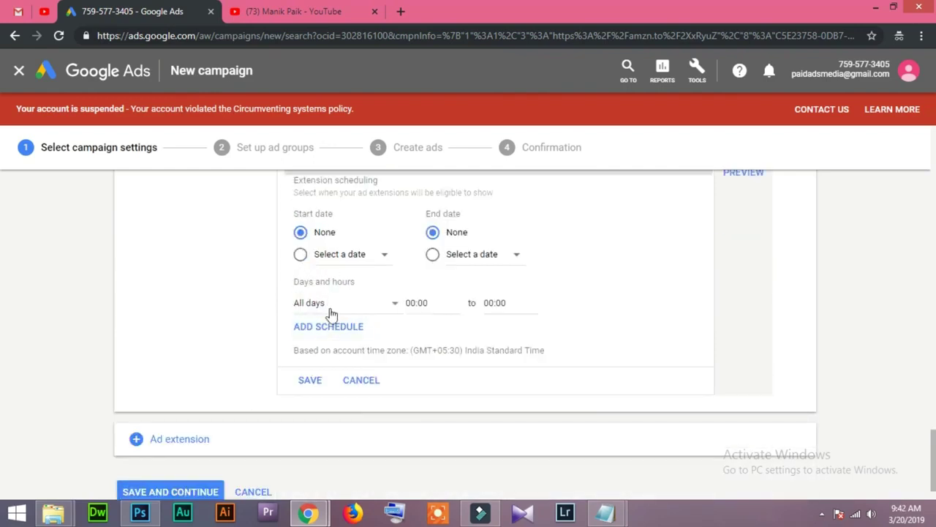
scroll(267, 308, "up", 1)
left_click(300, 234)
- Preview how the app extension appears in the mobile ad
scroll(585, 311, "up", 1)
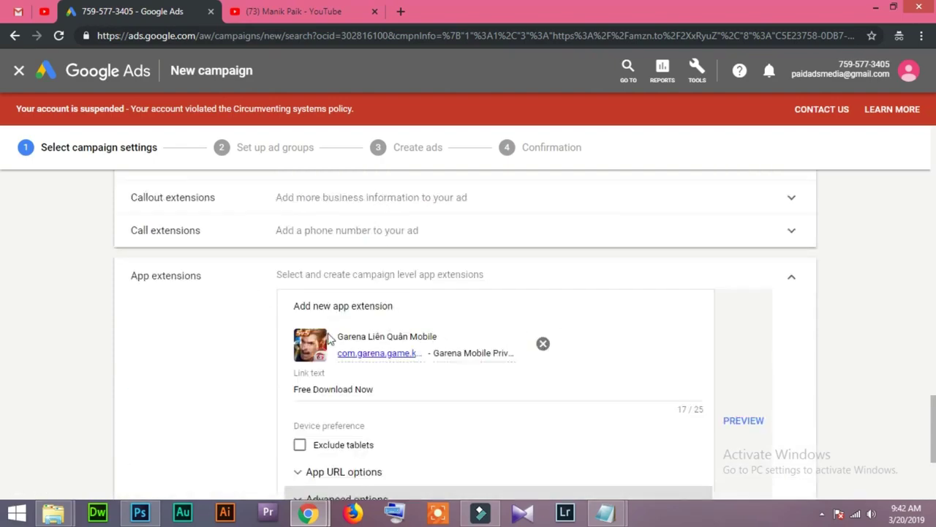
scroll(582, 359, "down", 2)
left_click(742, 289)
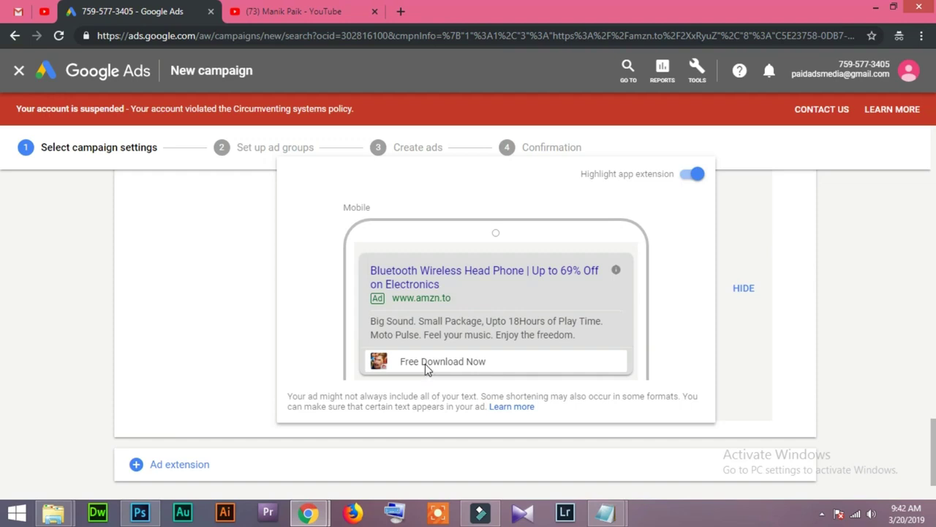
- Check the Title file in Notepad and return to the app extension form
mouse_move(604, 511)
left_click(543, 454)
left_click(444, 302)
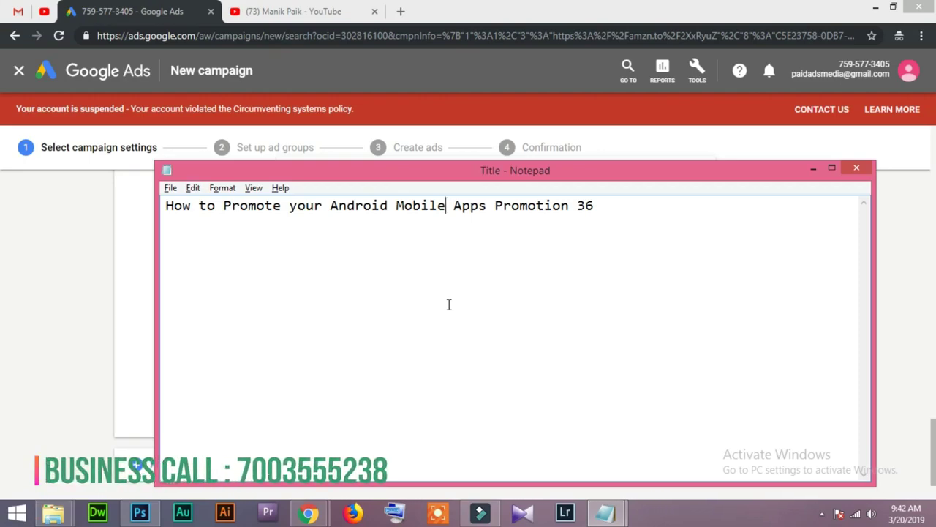
left_click(813, 168)
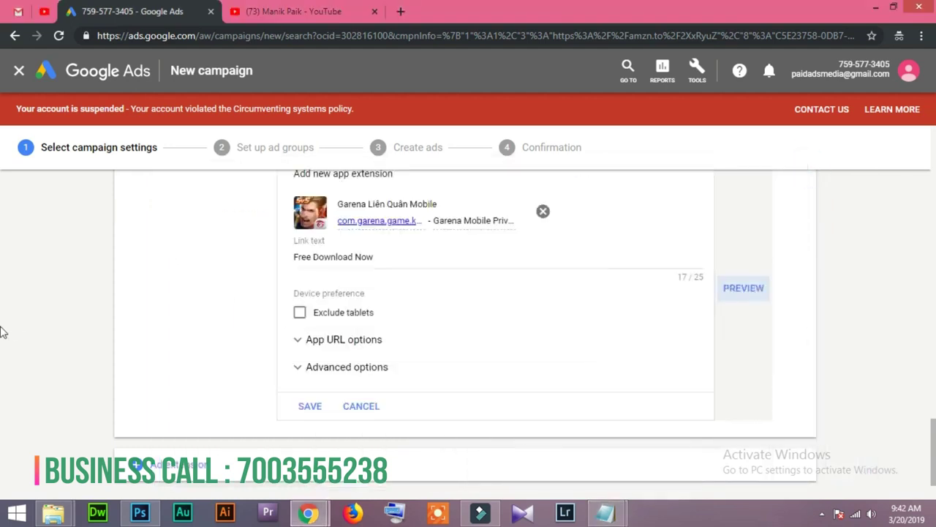